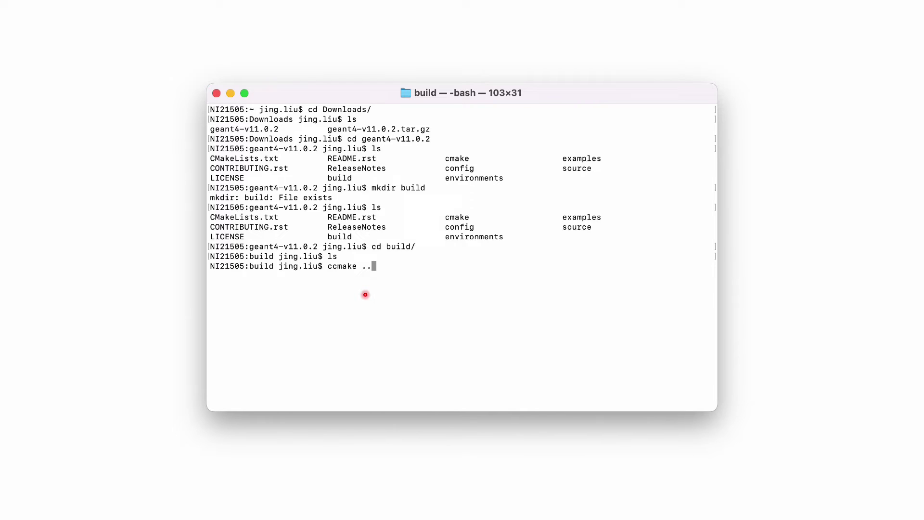
# - Launch ccmake on the Geant4 source tree and run its first configure pass
pyautogui.press('Return')
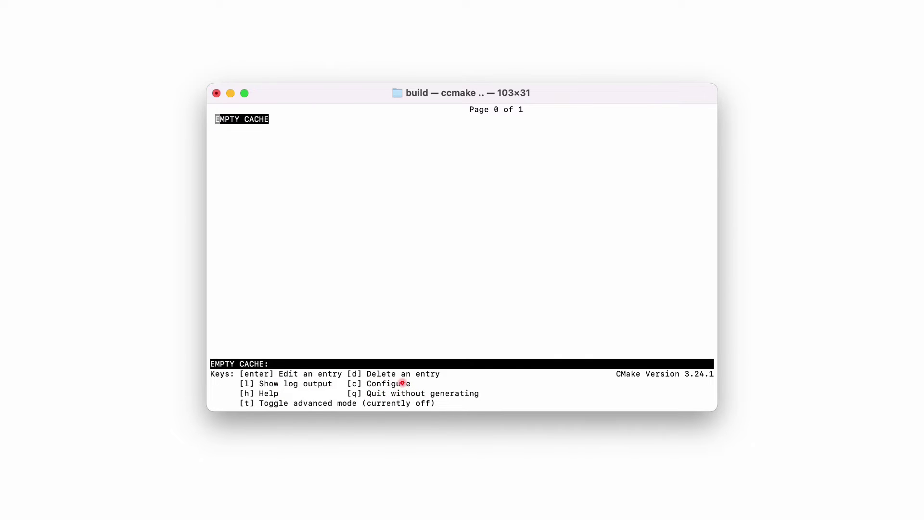
pyautogui.press('c')
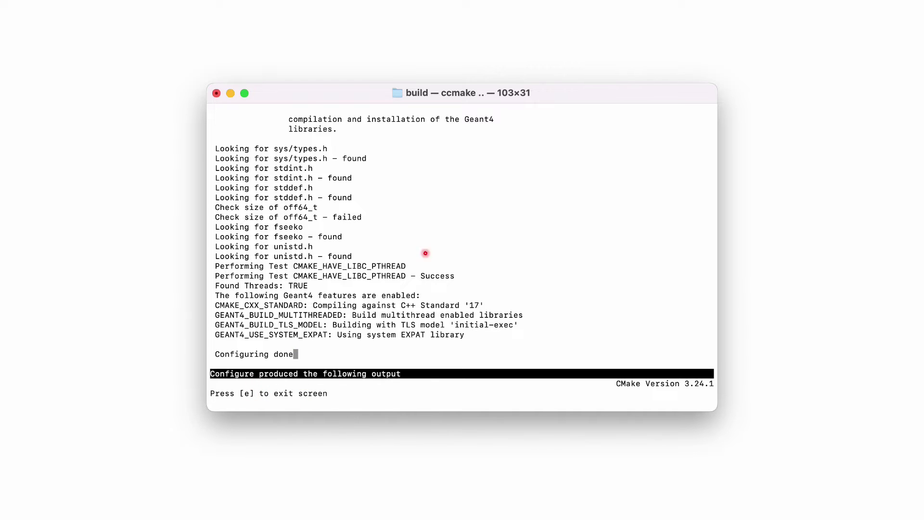
# - Leave the configure log and turn on GEANT4_USE_QT, GEANT4_INSTALL_DATA and GEANT4_USE_OPENGL_X11
pyautogui.press('e')
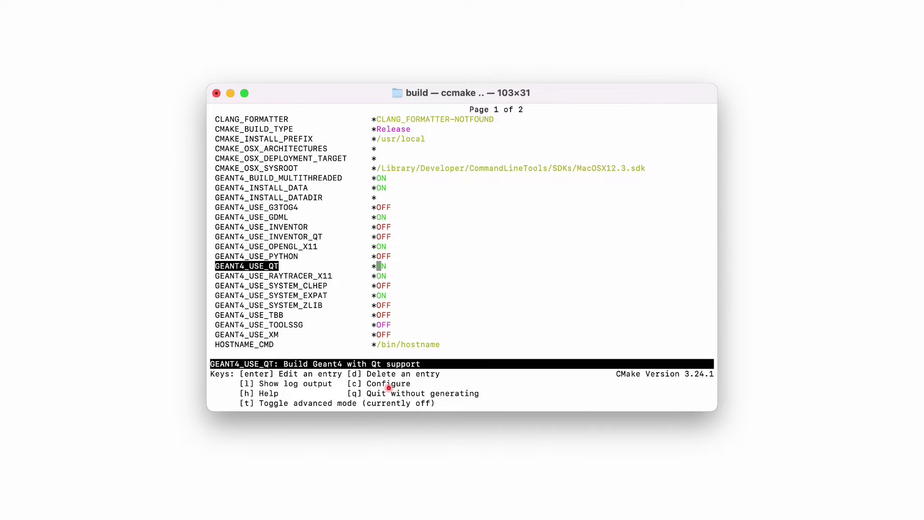
# - Reconfigure with Qt enabled, which fails to find Qt5Core
pyautogui.press('c')
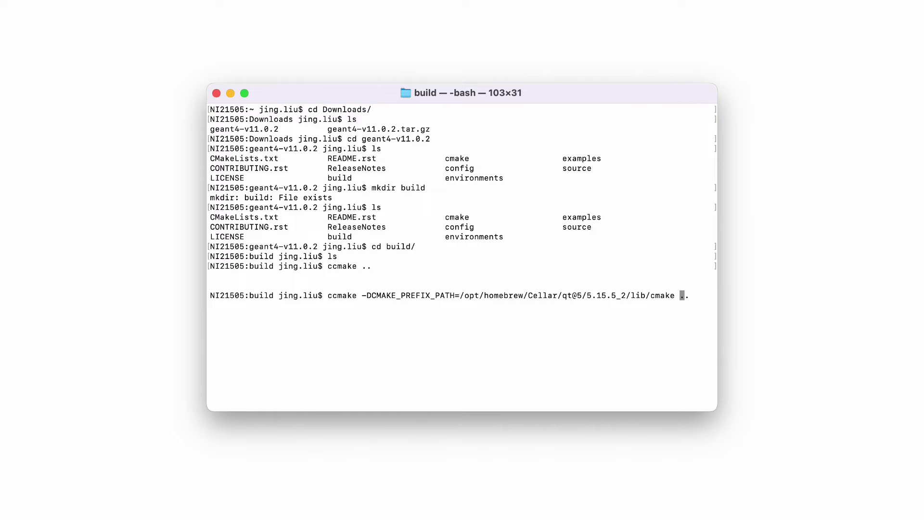
# - Rerun ccmake with CMAKE_PREFIX_PATH pointing at Homebrew's qt@5 5.15.5_2 cmake directory
pyautogui.press('Return')
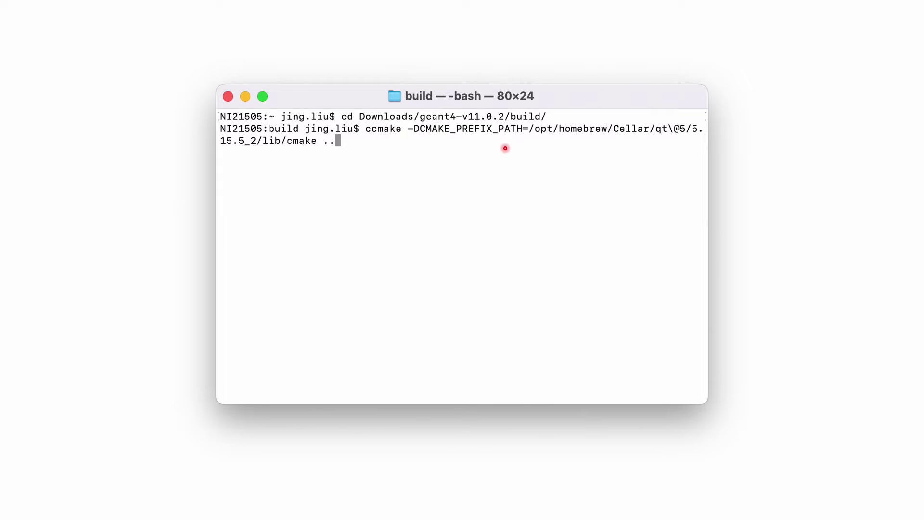
# - Relaunch ccmake with the Qt5 prefix path, configure again, and exit the configure output
pyautogui.press('Return')
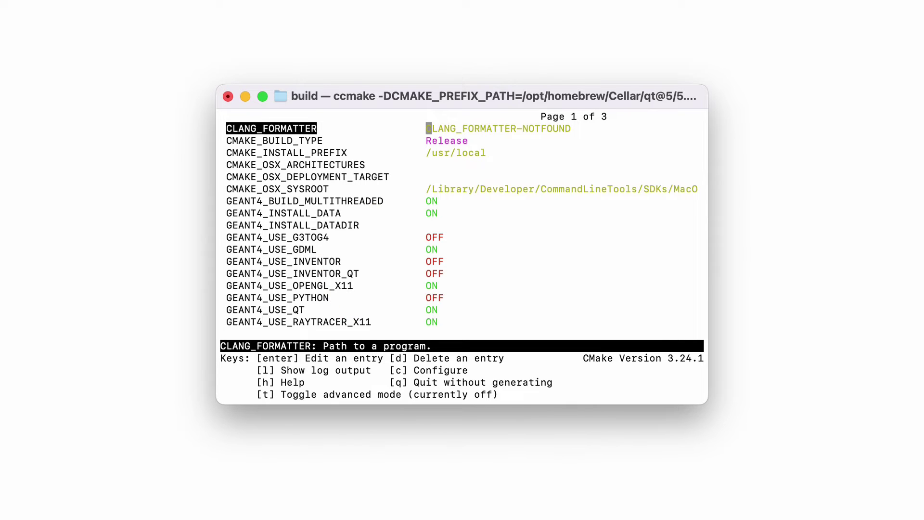
pyautogui.press('c')
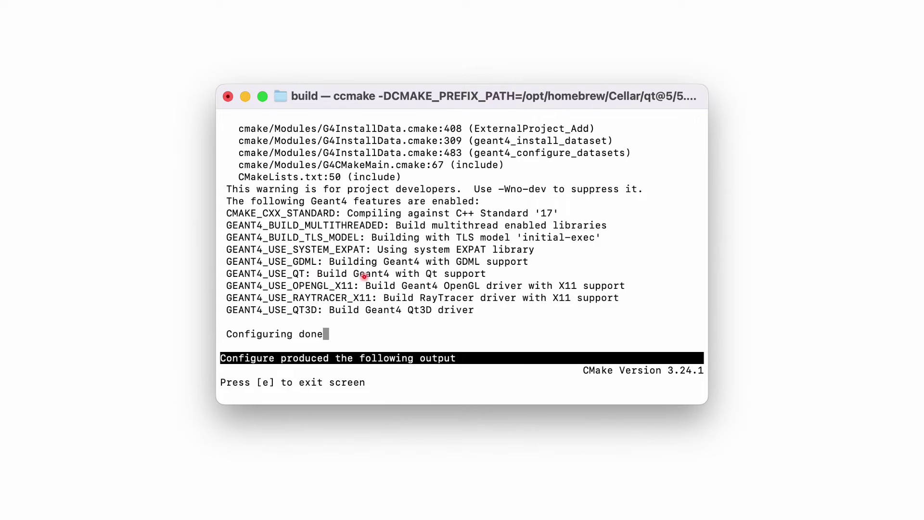
pyautogui.press('e')
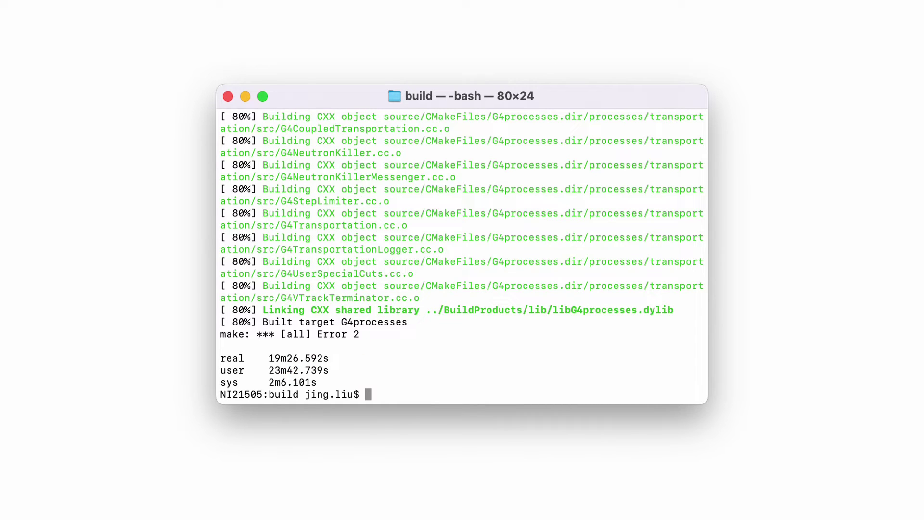
pyautogui.scroll(10, 462, 253)
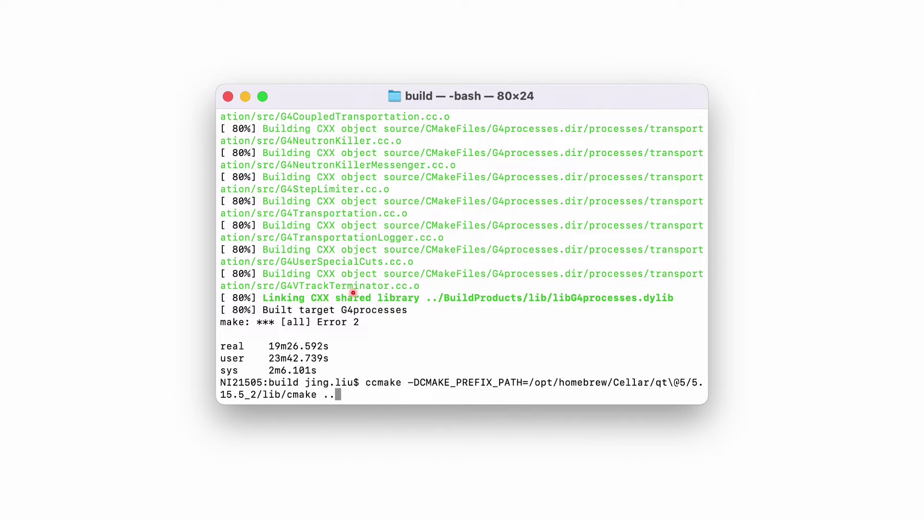
# - Reopen ccmake for Geant4 with the Homebrew qt@5 prefix path
pyautogui.press('Return')
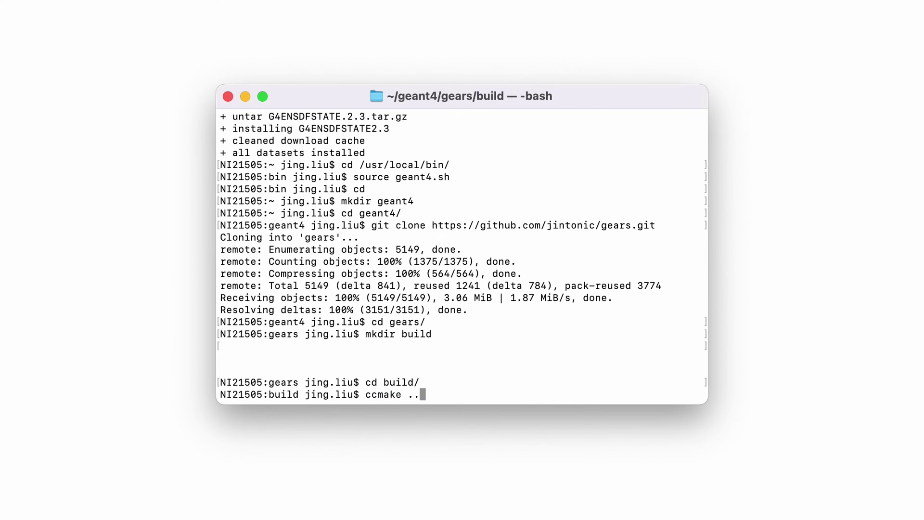
# - Start ccmake .. from the gears build directory
pyautogui.press('Return')
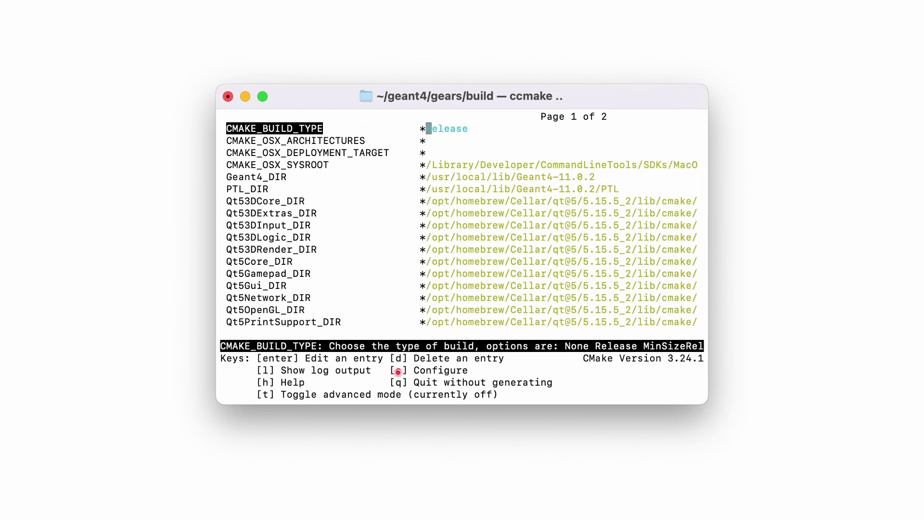
# - Configure the gears project against the installed Geant4 11.0.2
pyautogui.press('c')
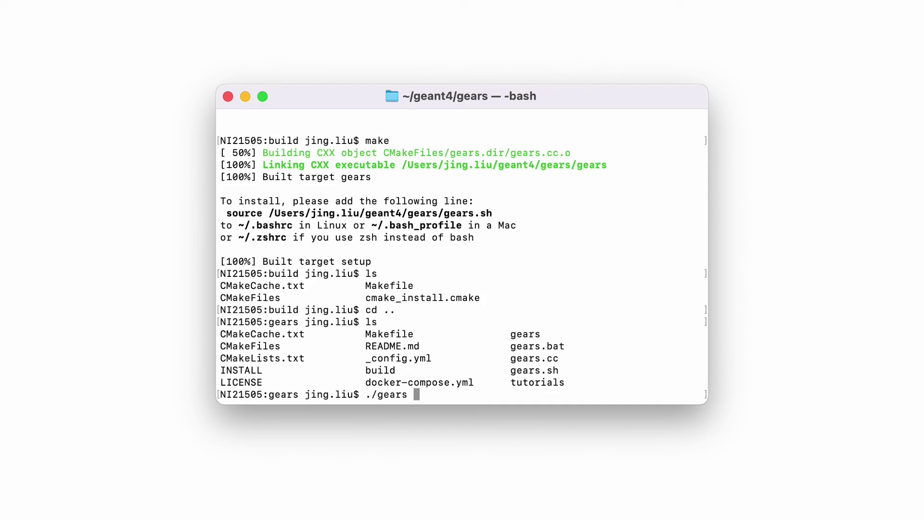
# - Run ./gears to bring up its Geant4 Qt window
pyautogui.press('Return')
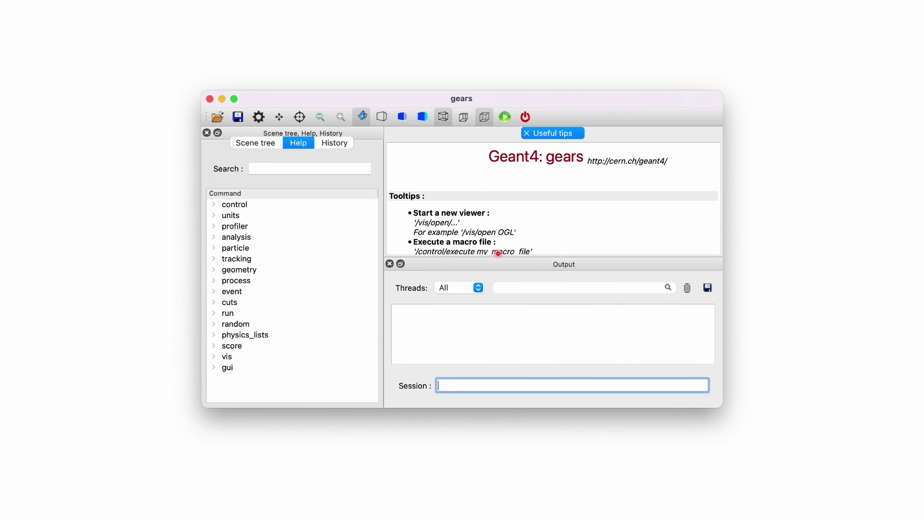